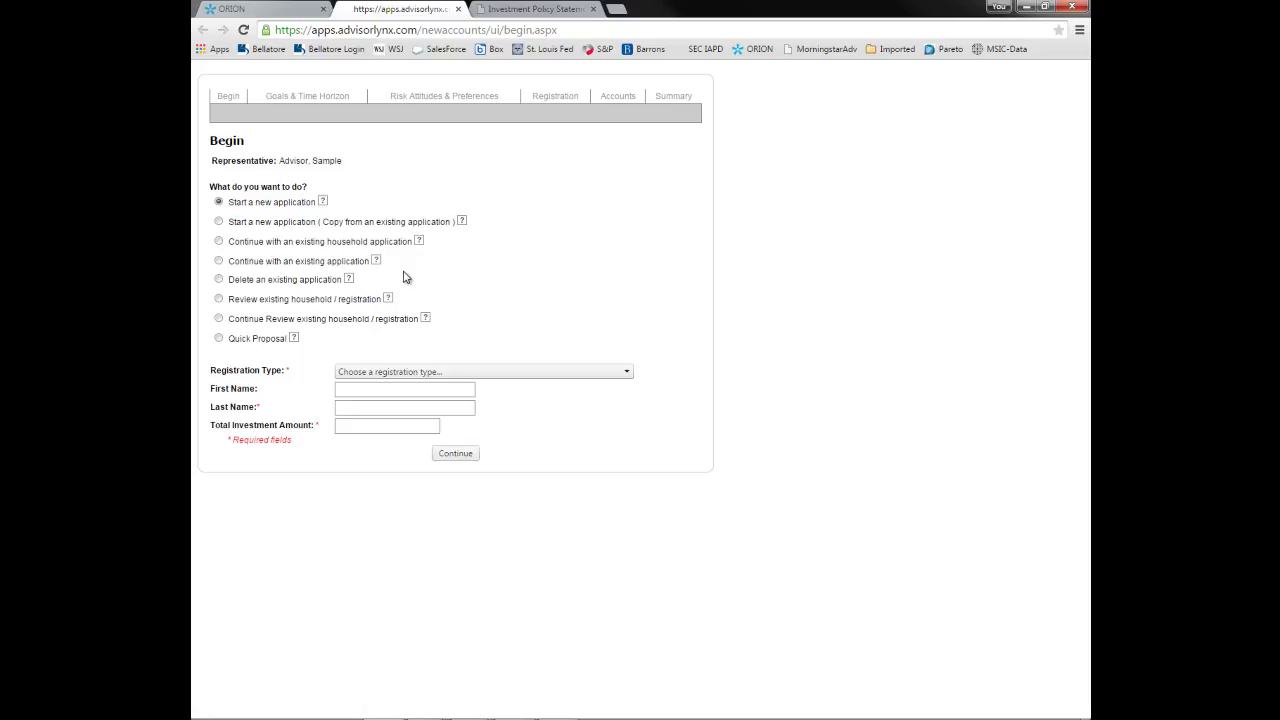
- Continue with an existing application, choosing the client's IRA Rollover, and proceed to its summary
click(220, 261)
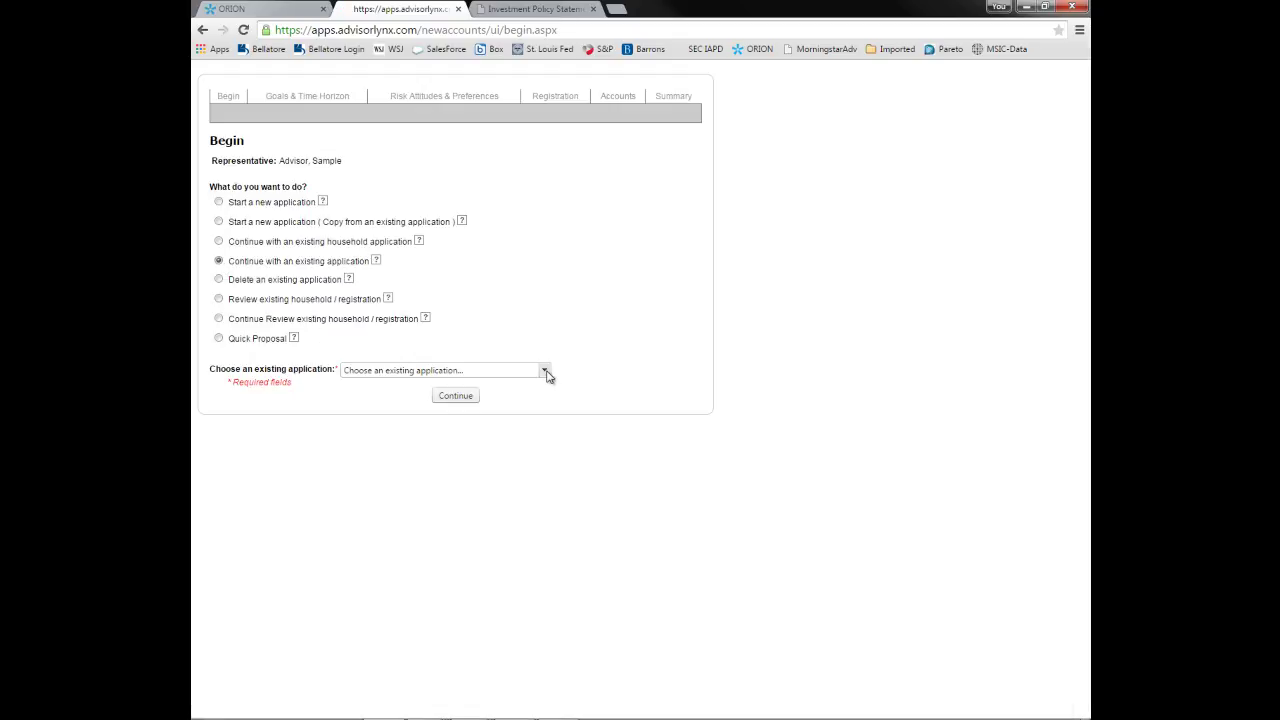
click(546, 371)
click(478, 415)
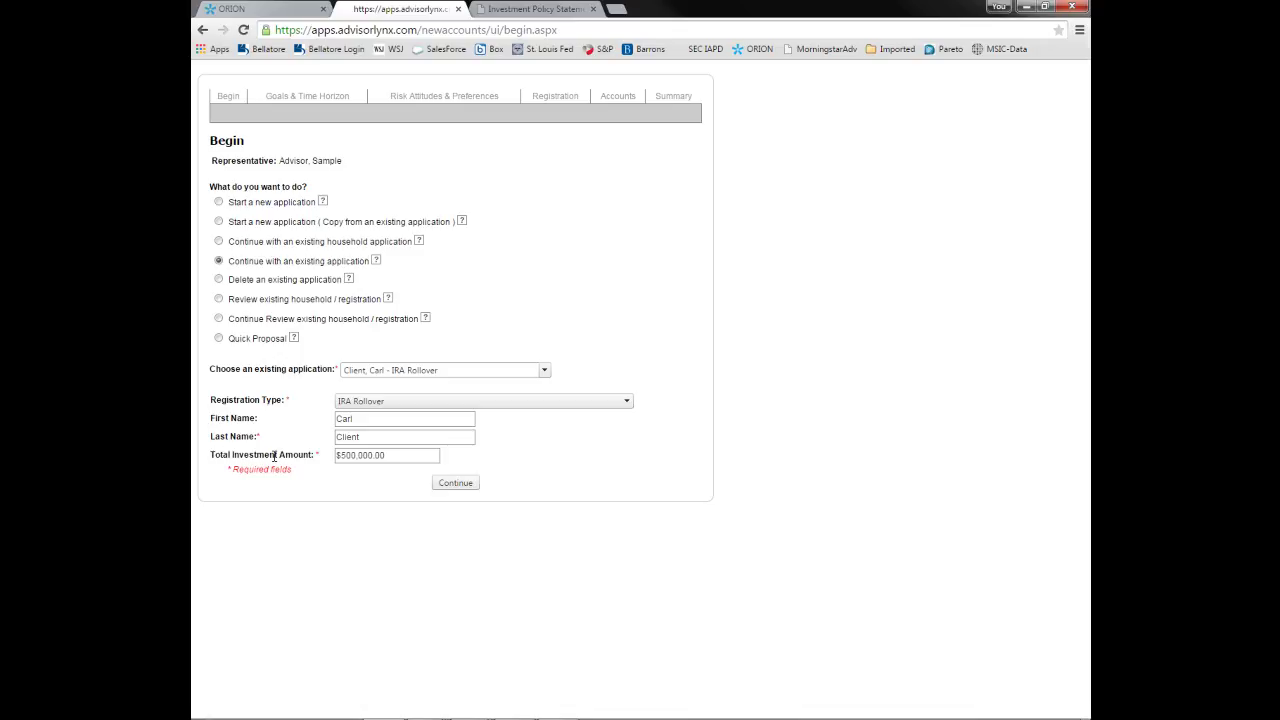
click(456, 484)
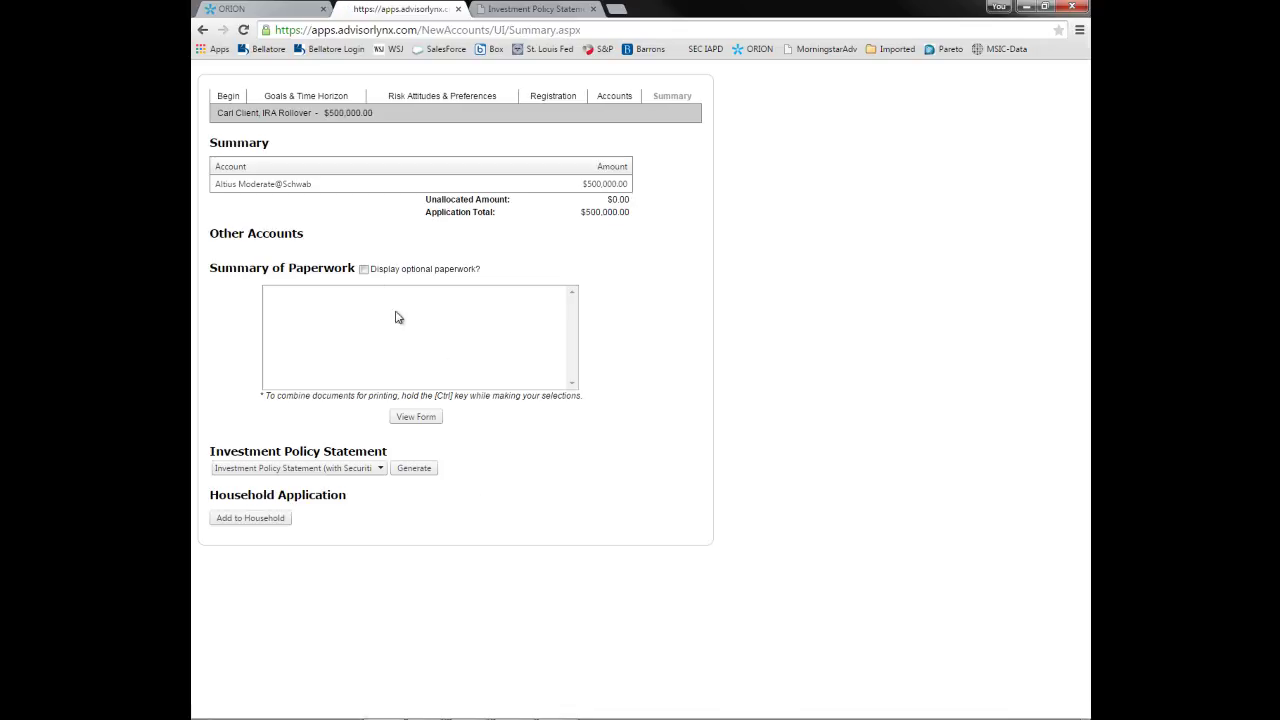
- Review the answers in the Goals & Time Horizon questionnaire and continue to Risk Attitudes & Preferences
click(313, 100)
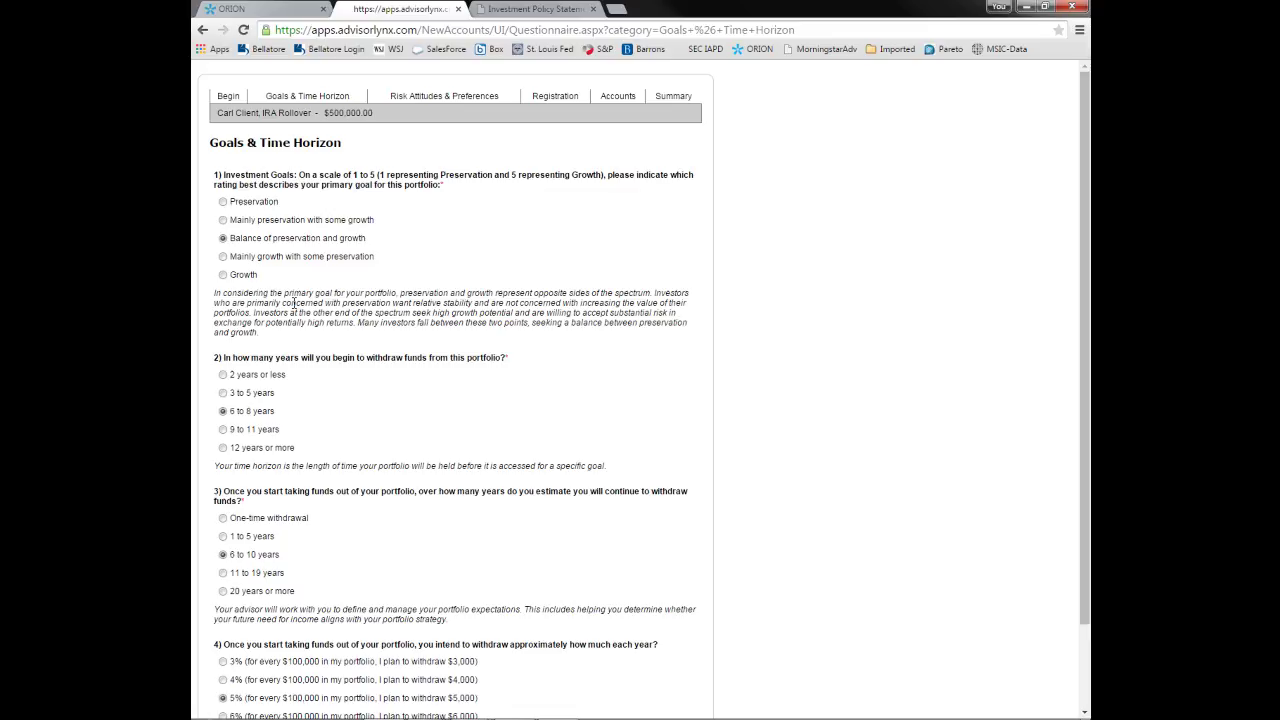
drag(1085, 363, 1078, 486)
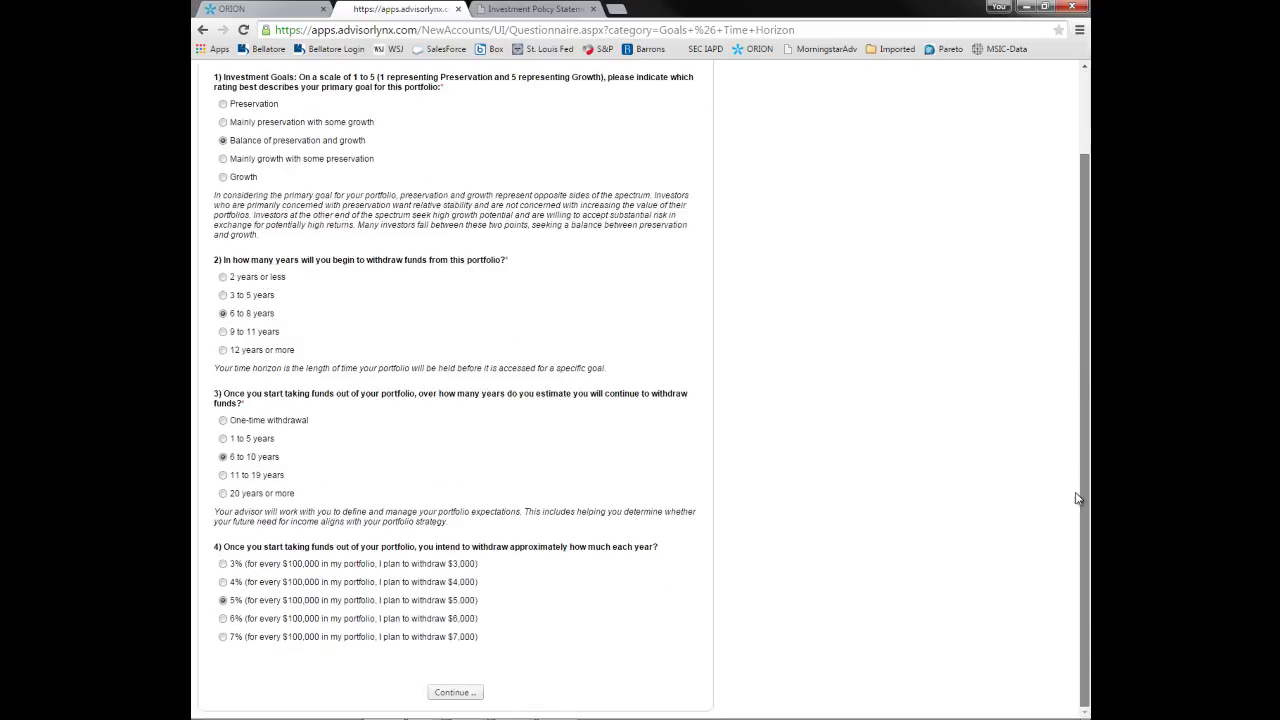
click(479, 693)
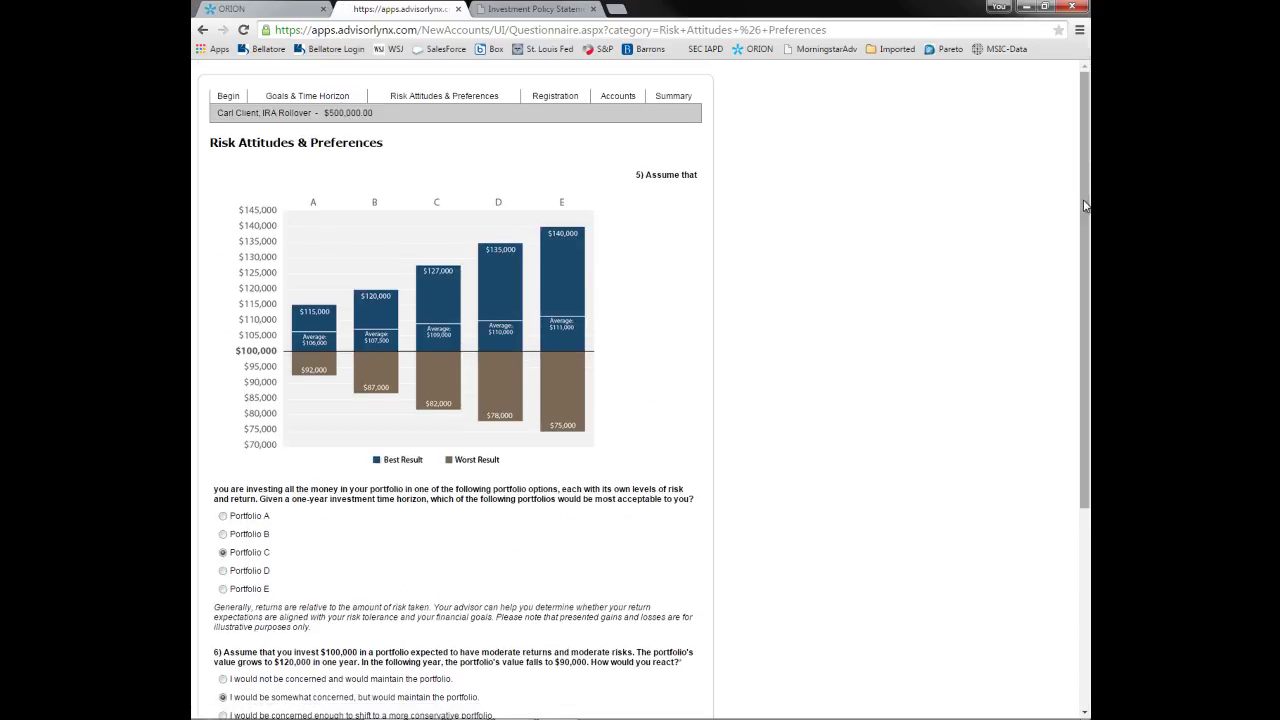
- Review the Risk Attitudes & Preferences answers and the applicant's registration details, saving and continuing to the accounts page
scroll(1087, 205, down, 3)
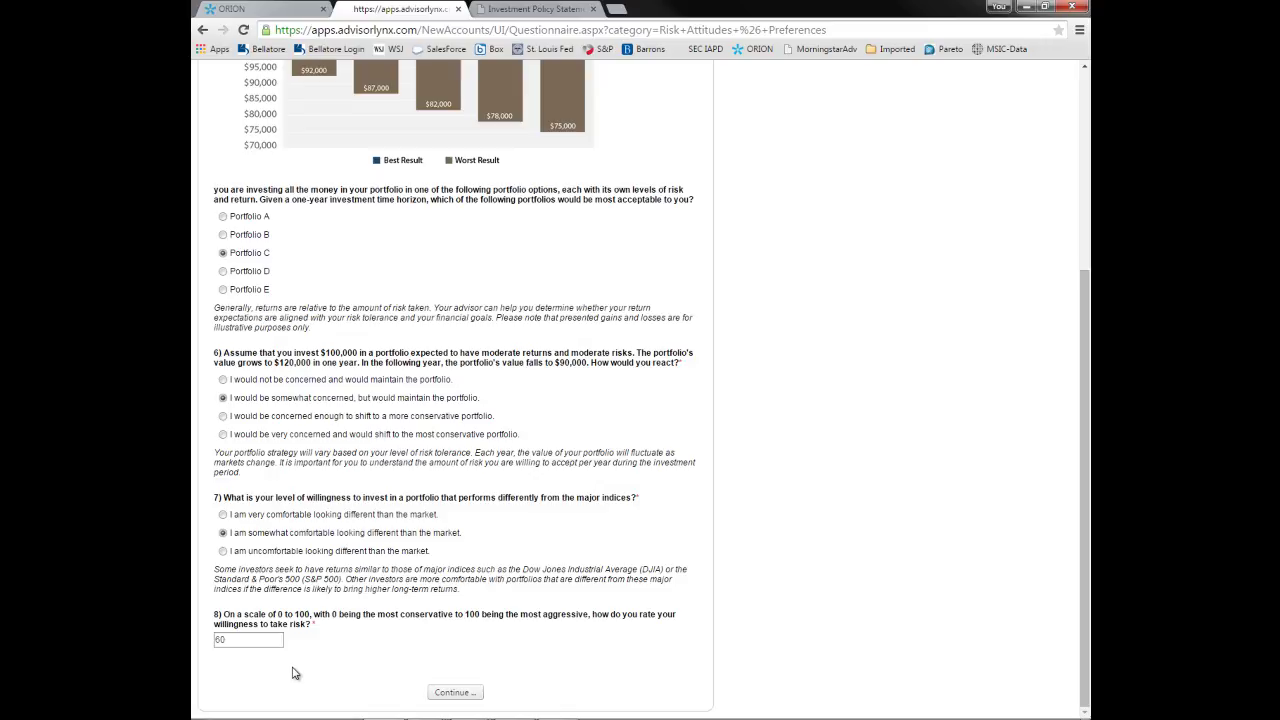
click(454, 692)
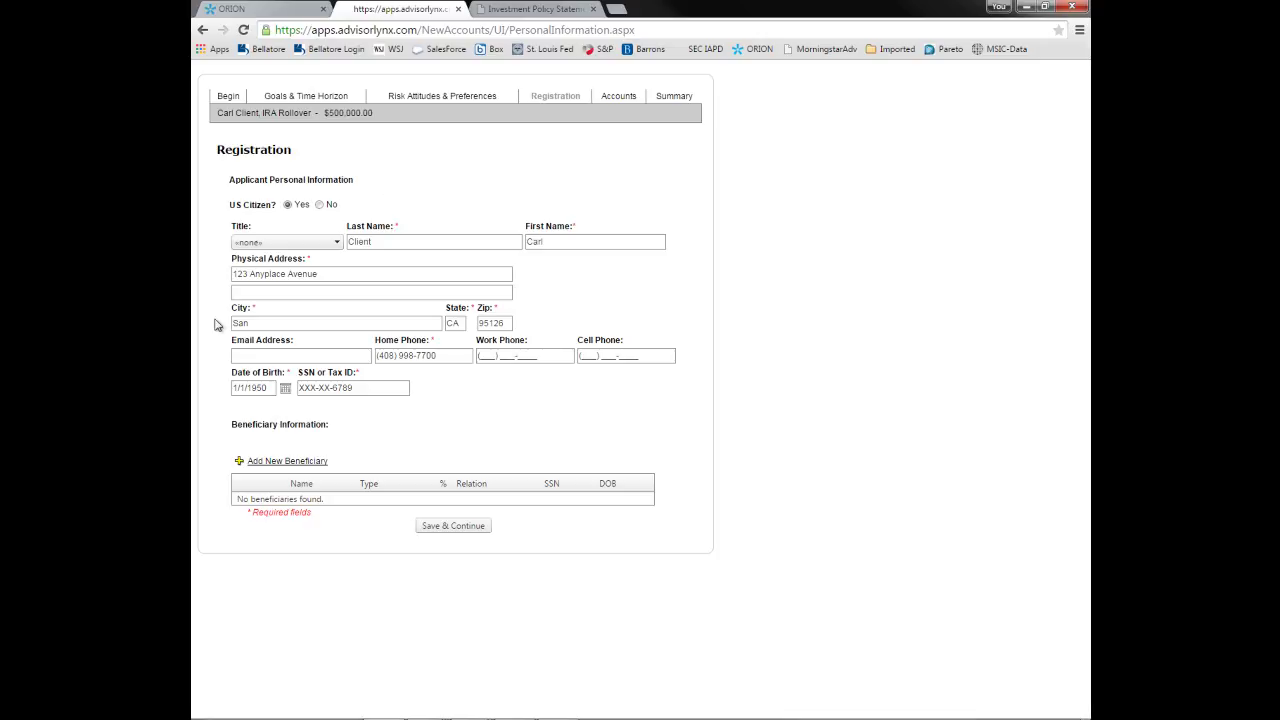
click(463, 532)
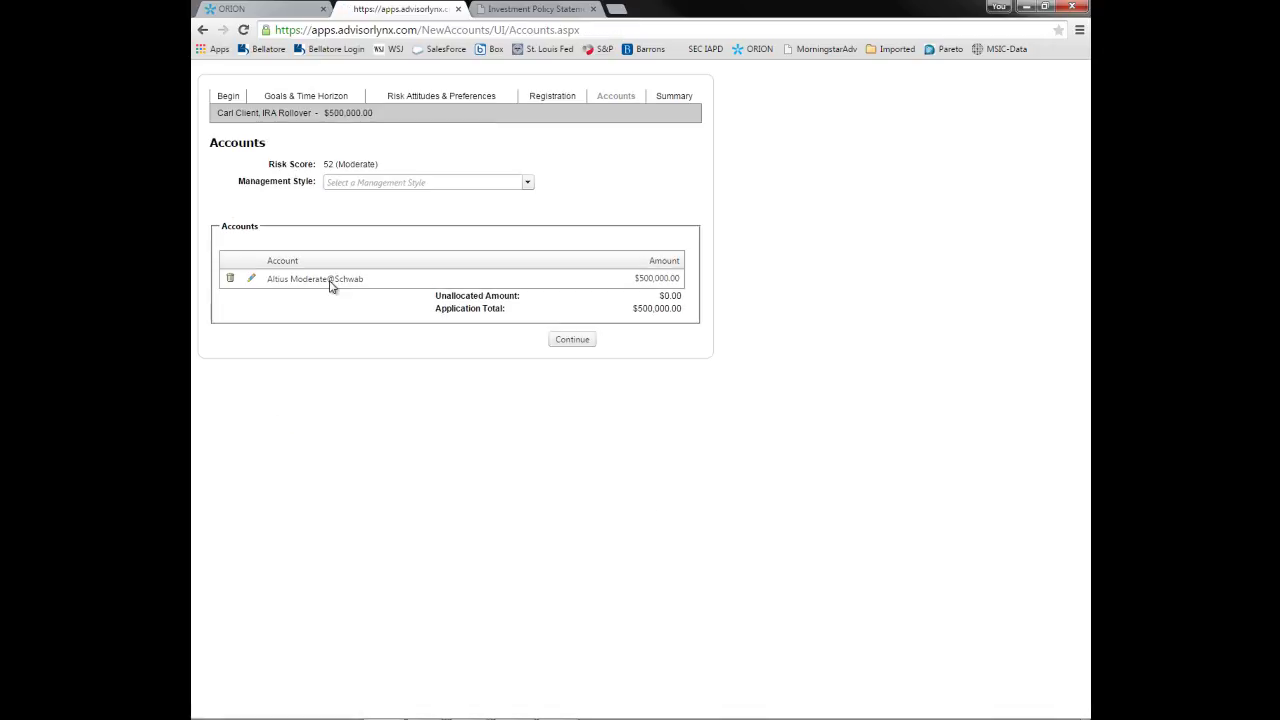
- Delete the Altius Moderate@Schwab account from the application and confirm the deletion
click(230, 279)
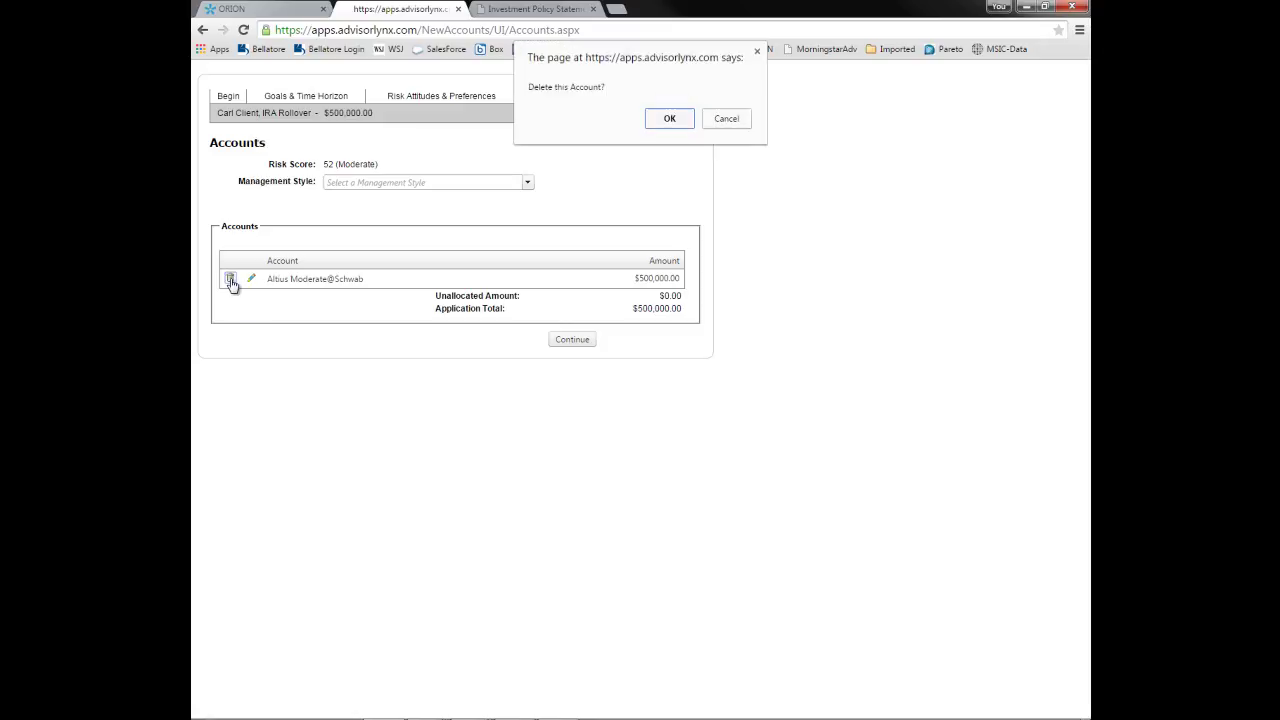
click(669, 119)
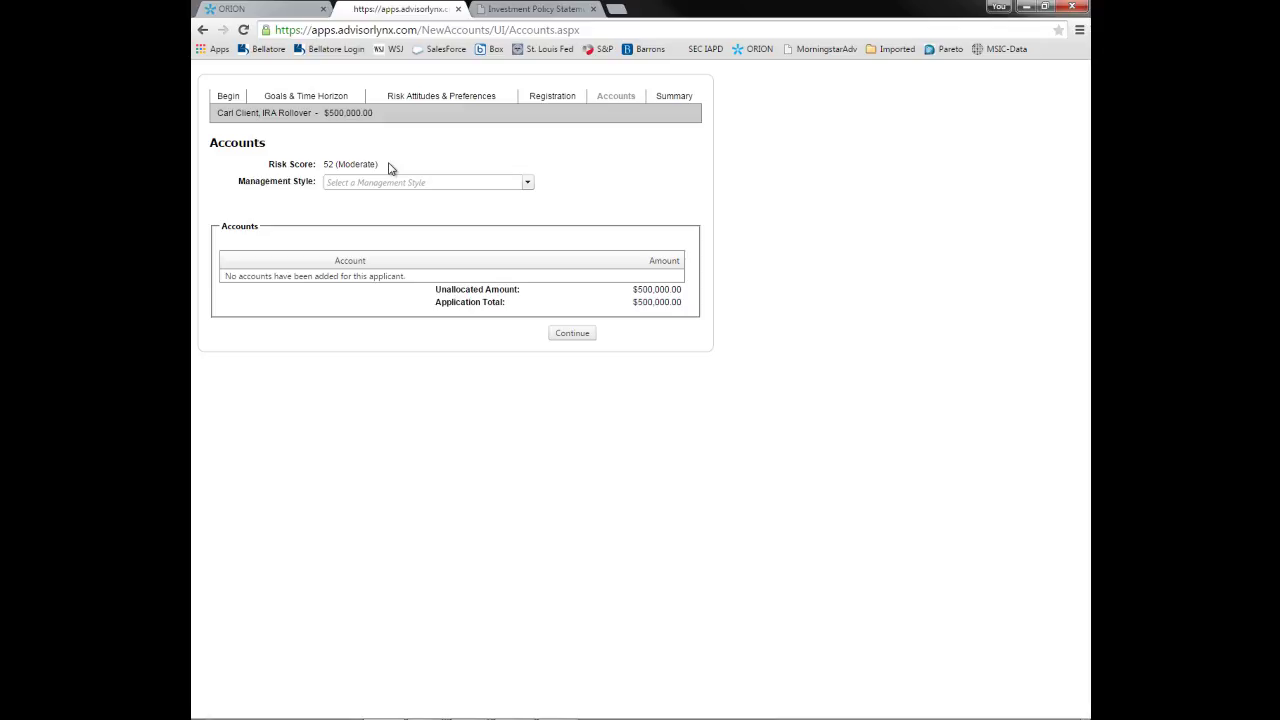
- Add an account with Altius management style, Schwab custodian, the Altius Moderate - Moderate (41 - 60) model and a 500000 investment, and continue to the summary
click(528, 184)
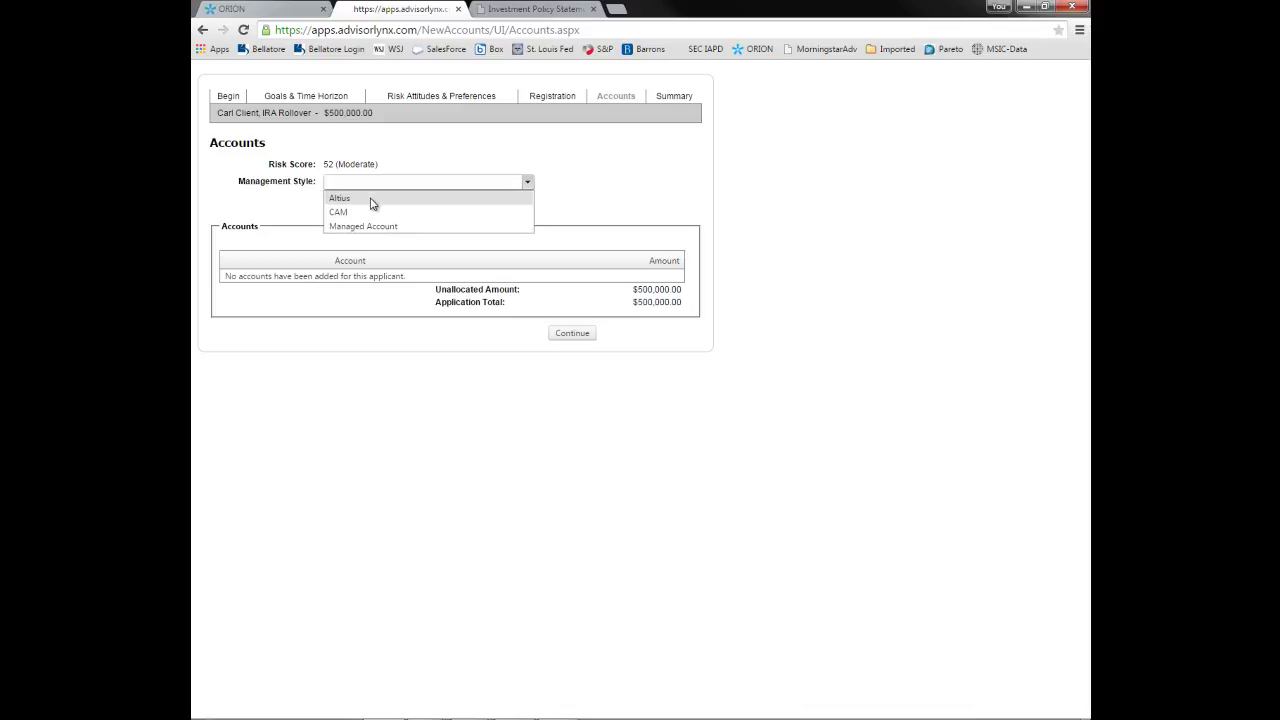
click(366, 203)
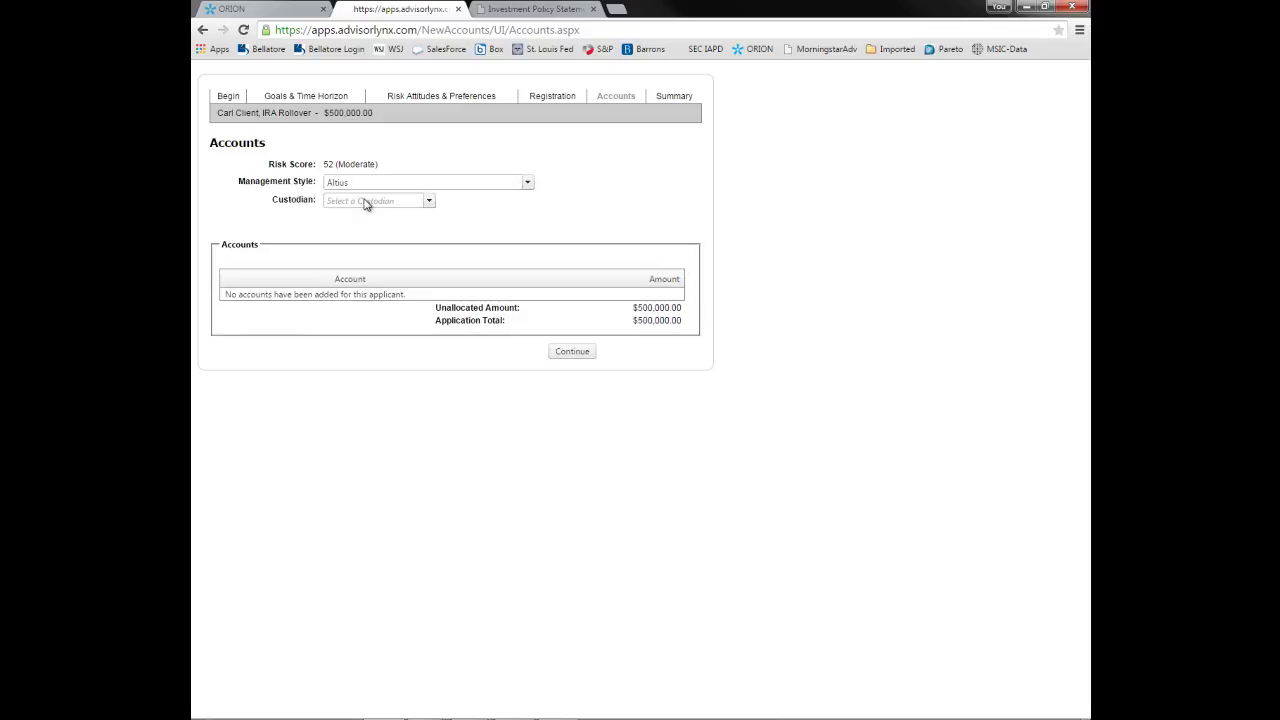
click(430, 202)
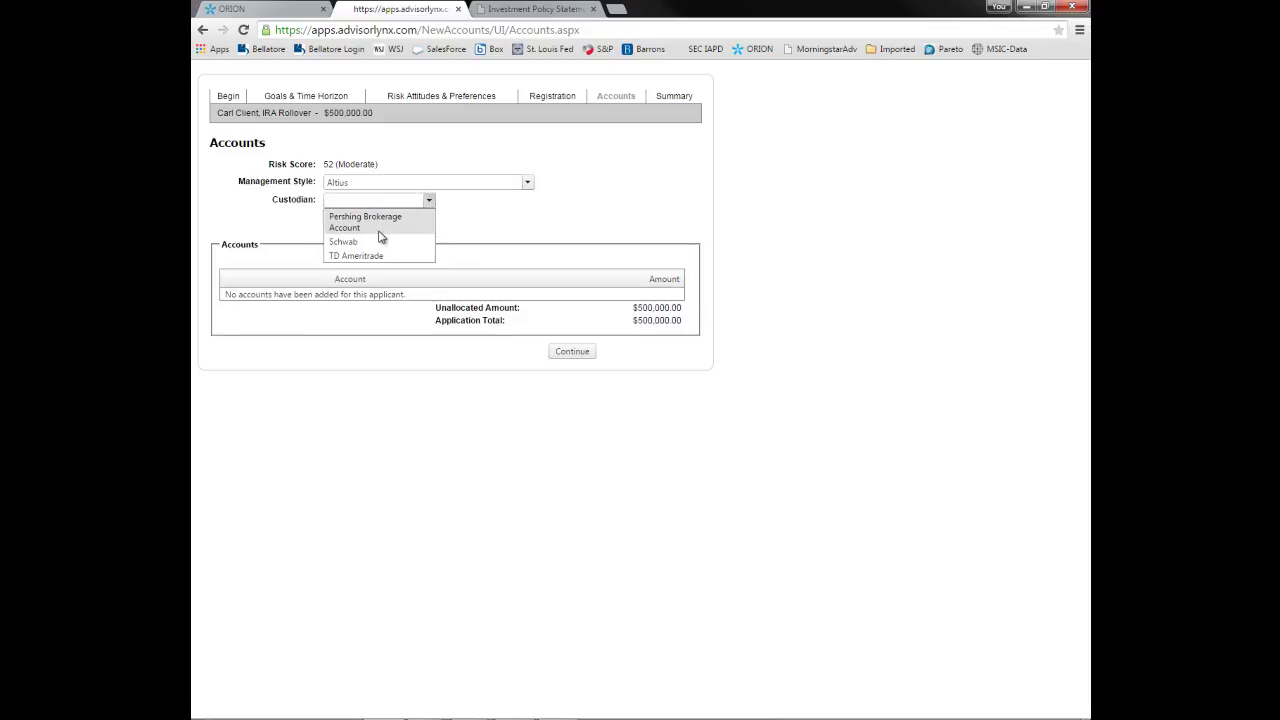
click(410, 246)
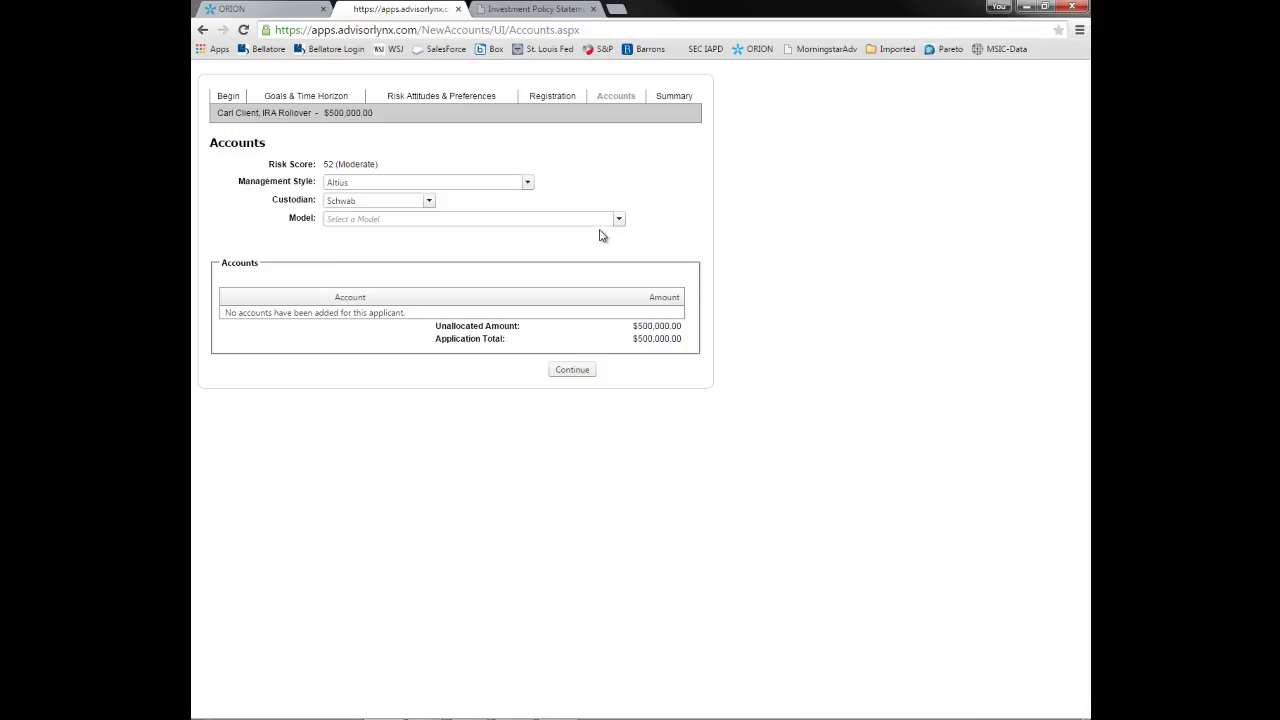
click(620, 221)
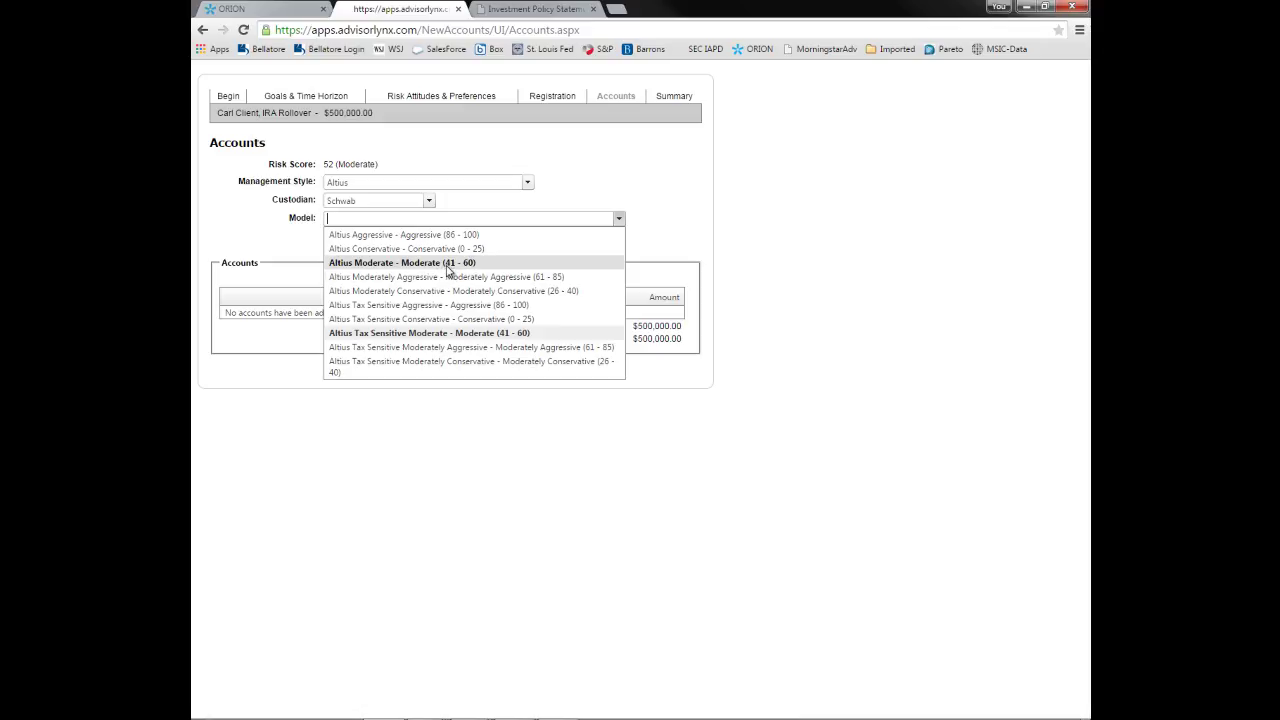
click(447, 264)
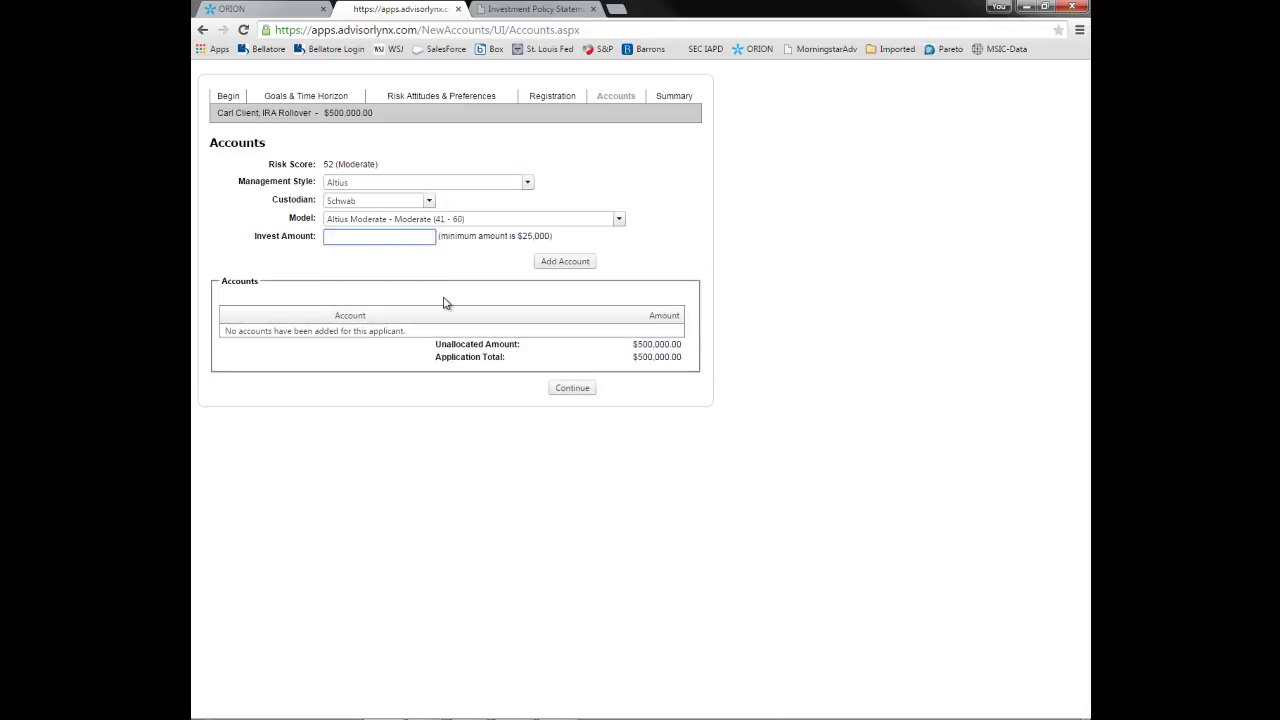
text(500000)
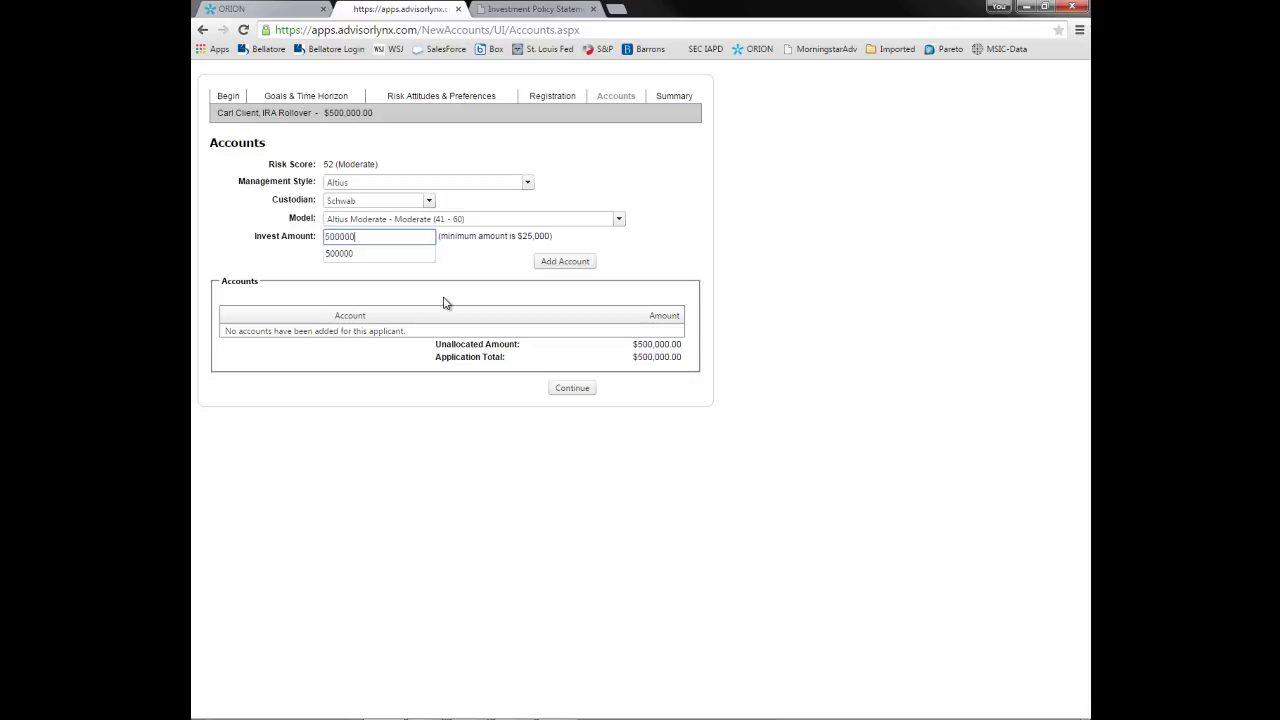
click(556, 264)
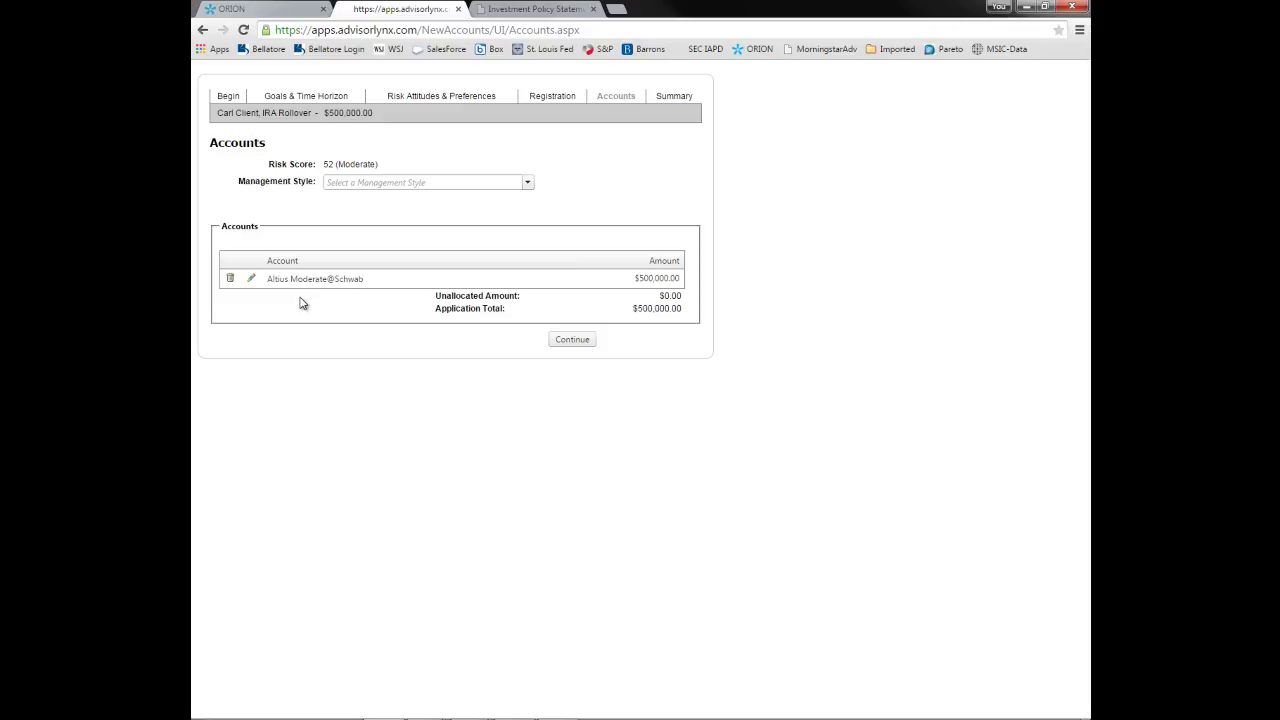
click(572, 340)
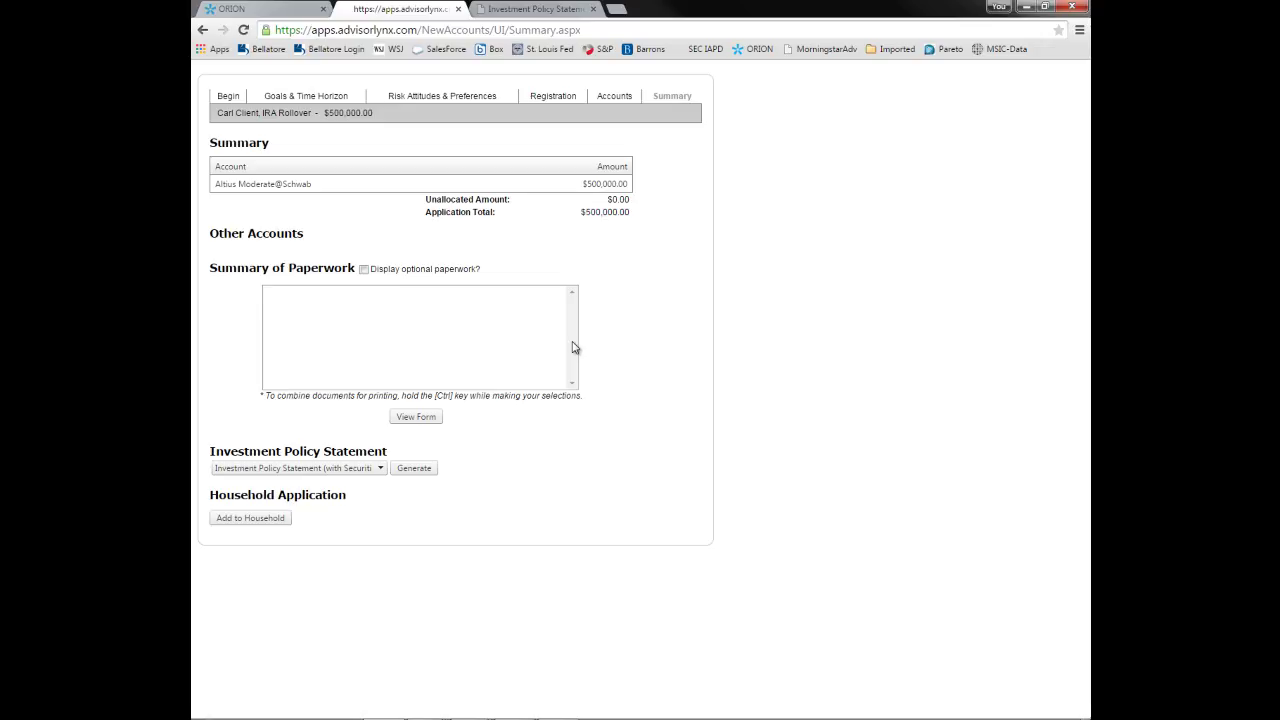
- Examine the available Investment Policy Statement report types and read through the already generated statement PDF to its Asset Allocation page
click(381, 470)
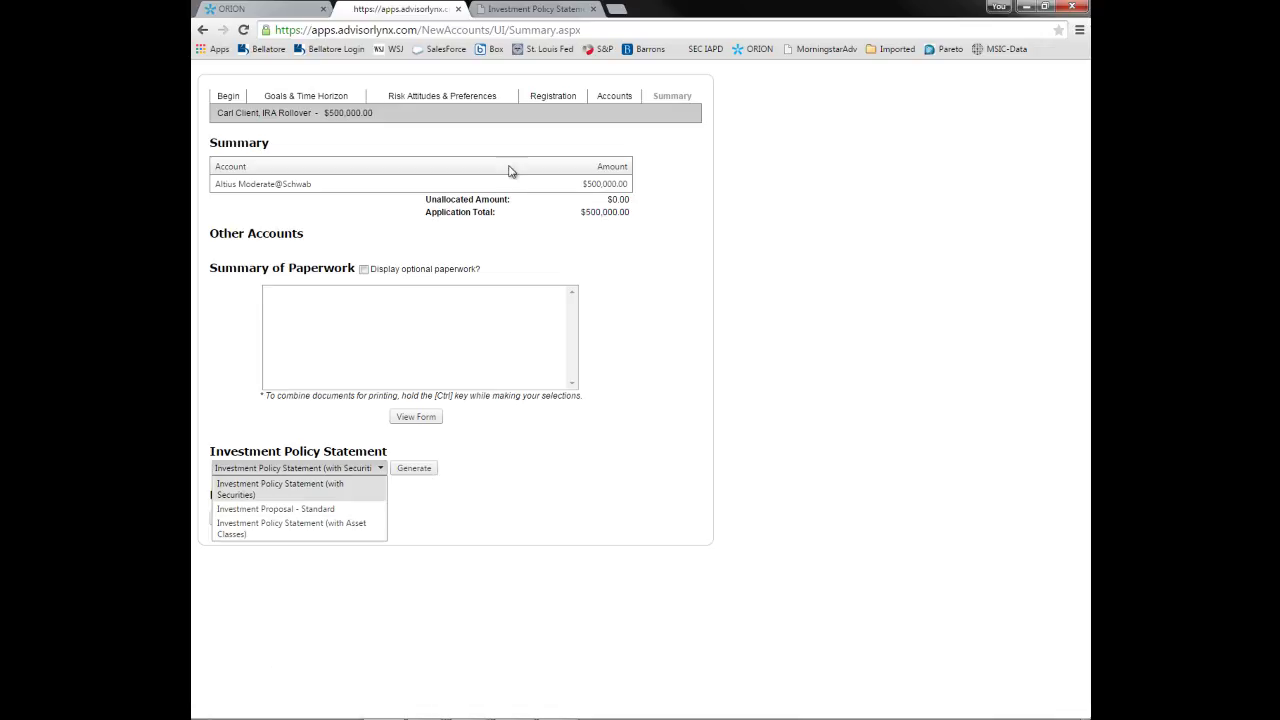
click(537, 16)
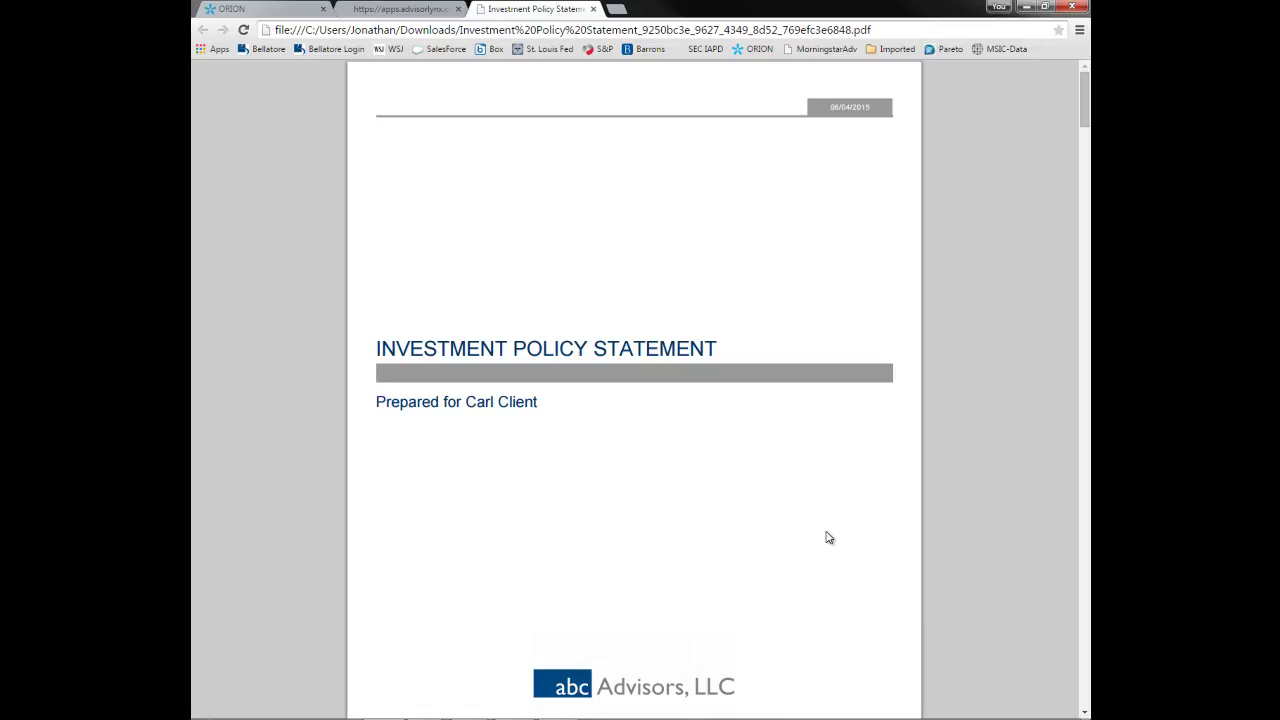
click(1087, 694)
click(1087, 694)
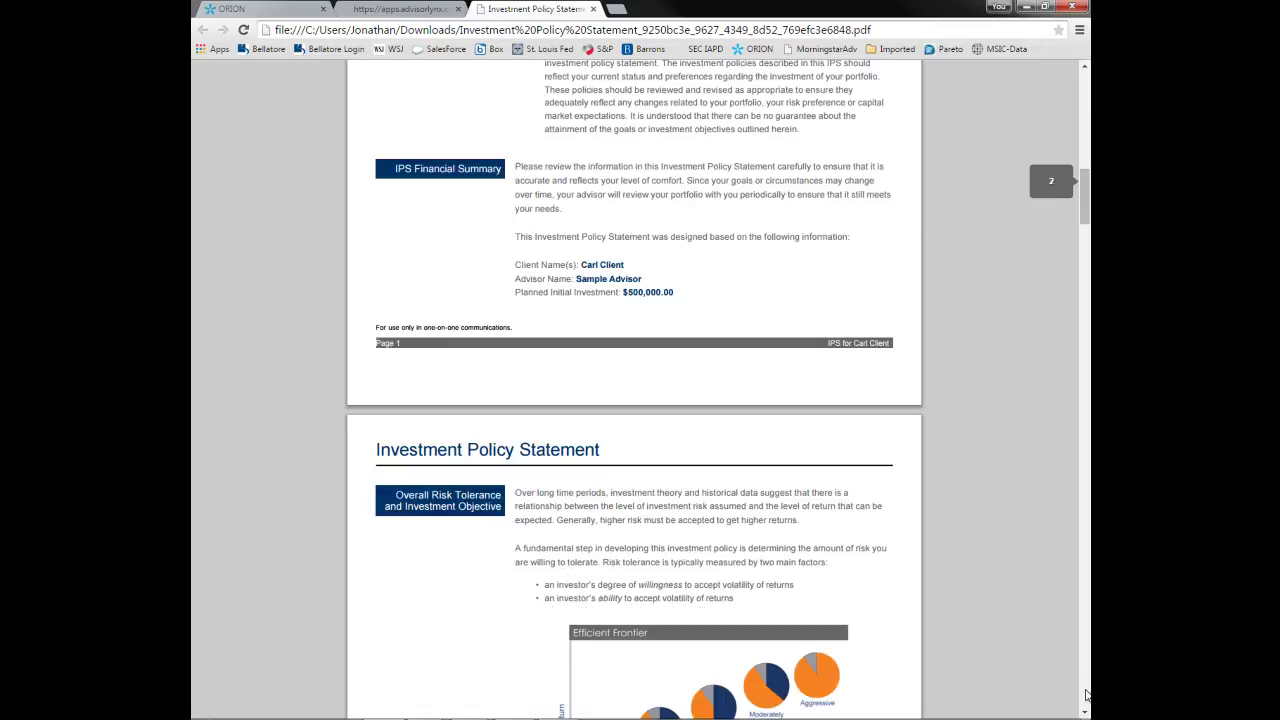
click(1087, 694)
click(1087, 694)
click(1087, 694)
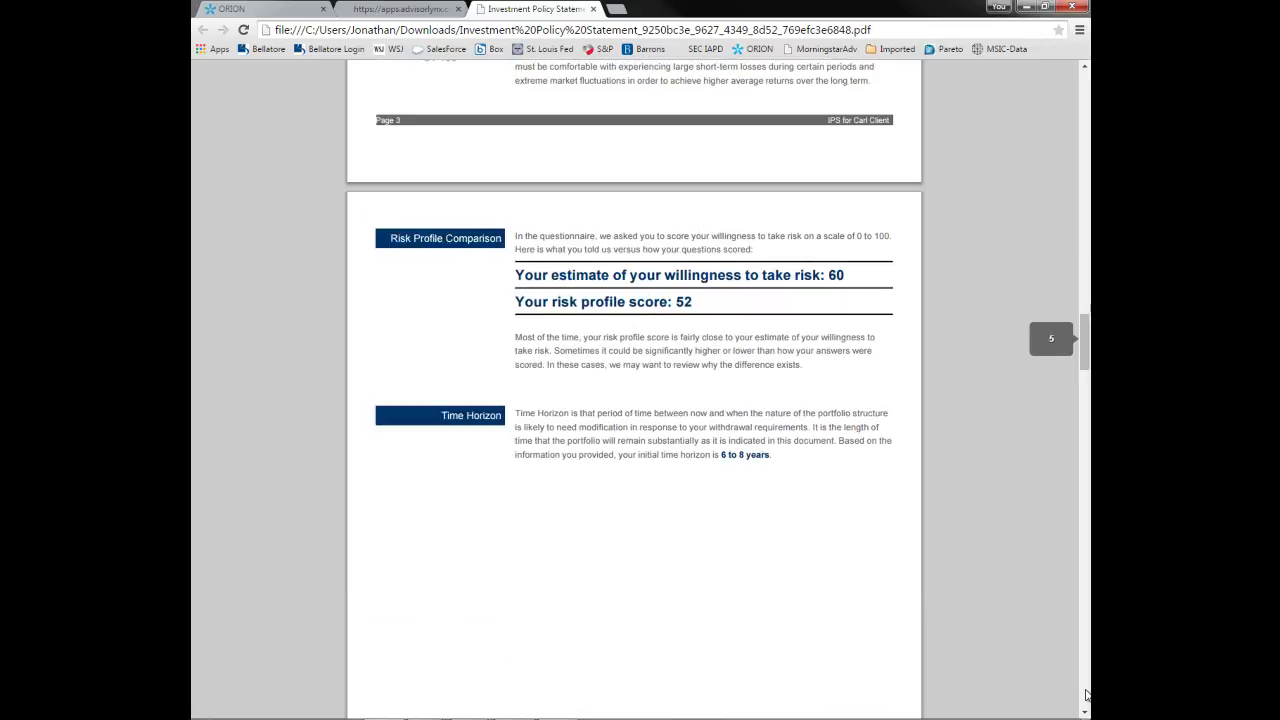
click(1086, 625)
click(1086, 625)
click(1086, 625)
click(1086, 625)
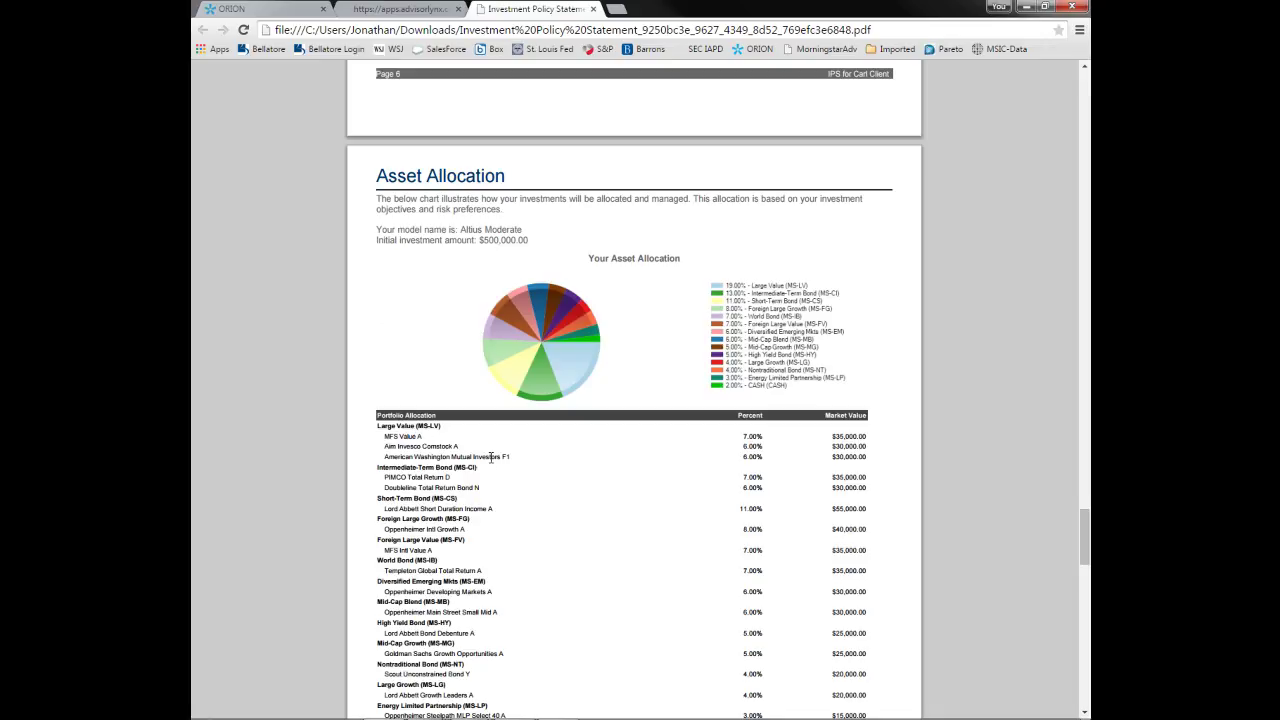
- Switch from the Investment Policy Statement PDF to ORION
click(300, 10)
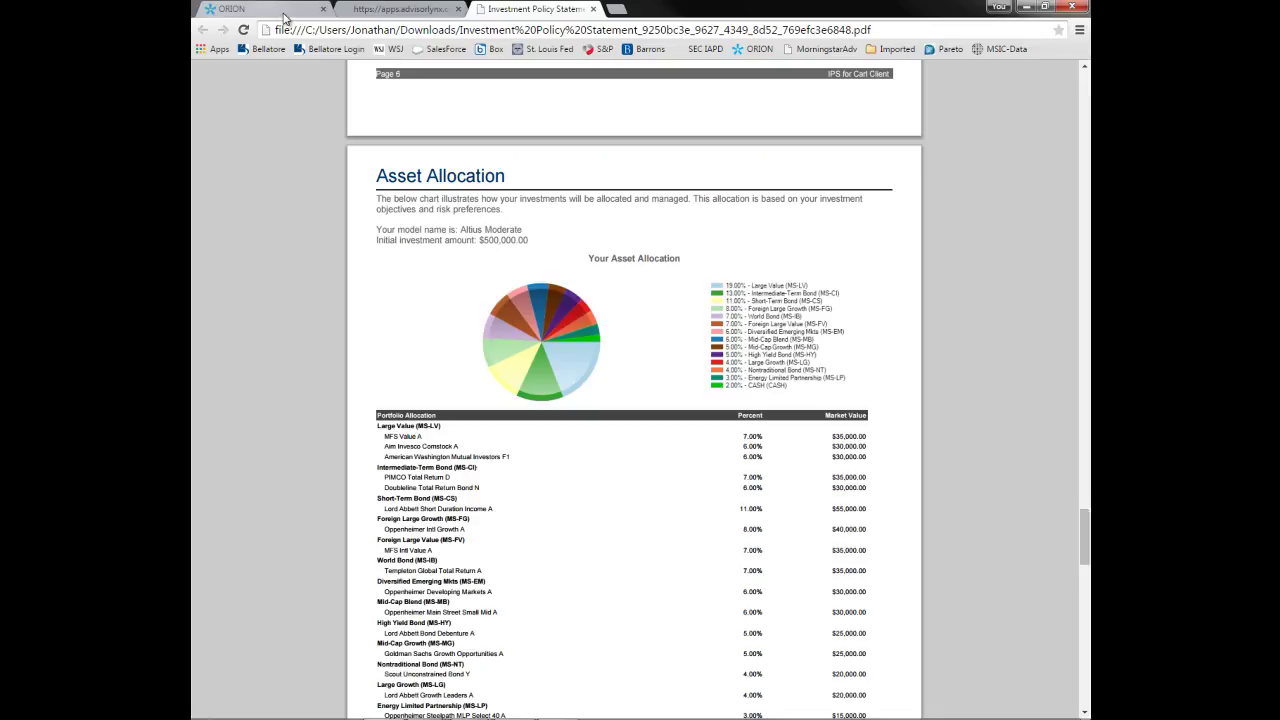